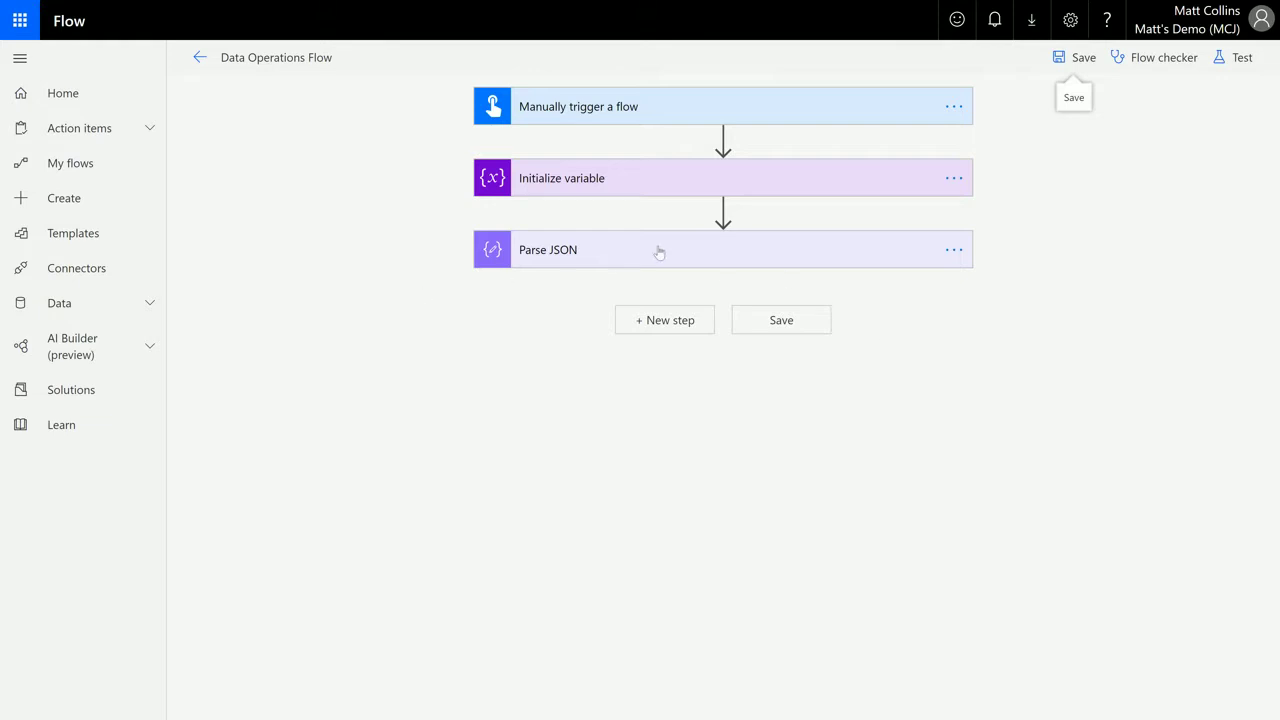
Step: Review the Initialize variable values and the Parse JSON List schema, leaving both steps collapsed
{"action": "left_click", "coordinate": [785, 178]}
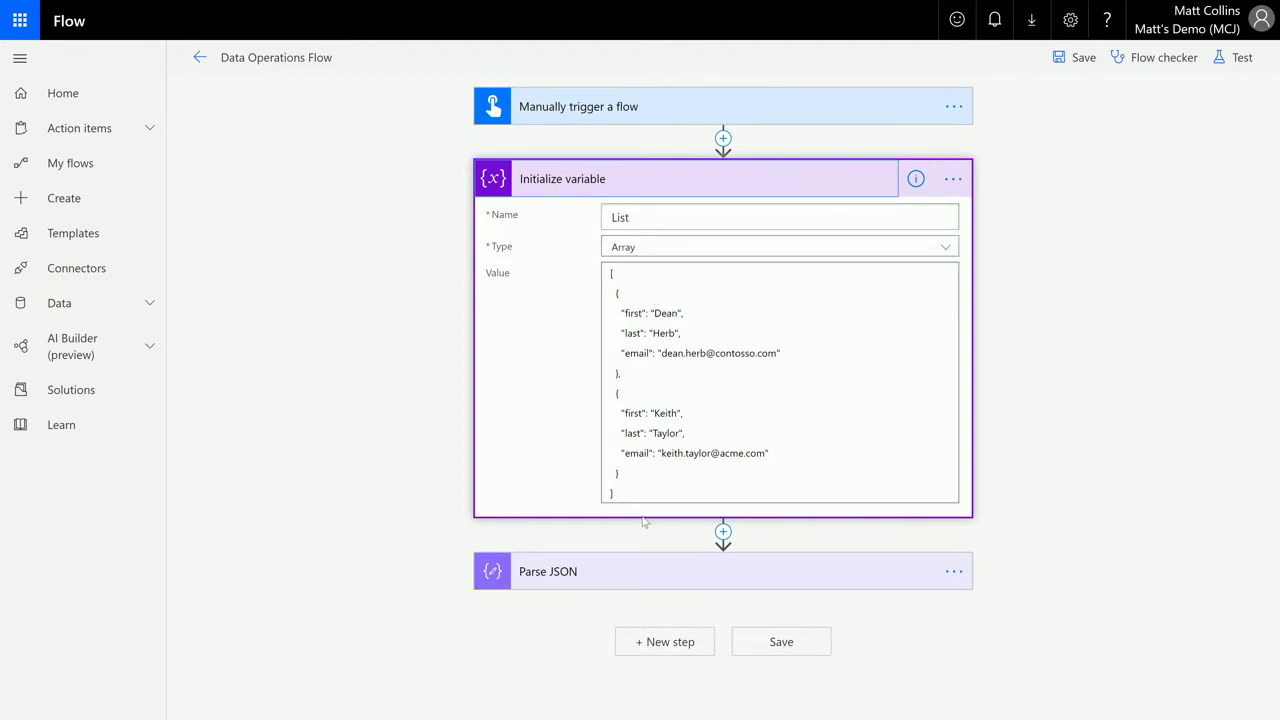
{"action": "left_click", "coordinate": [784, 177]}
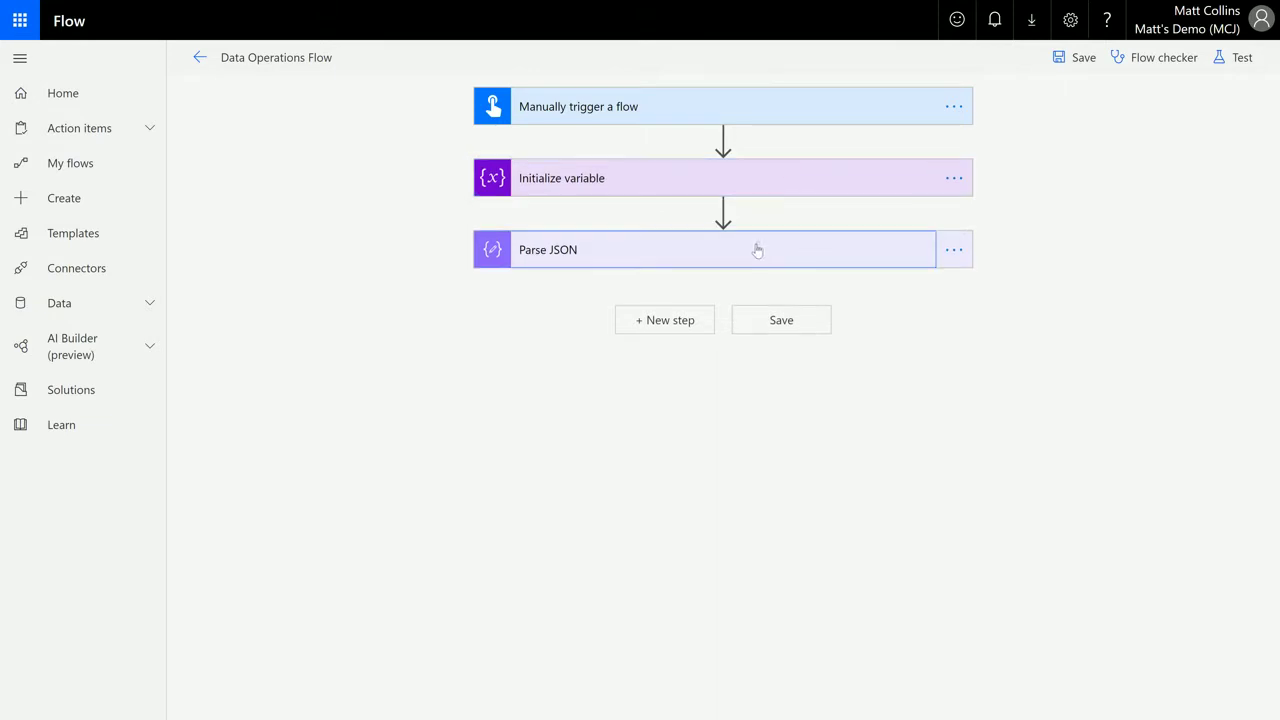
{"action": "left_click", "coordinate": [757, 250]}
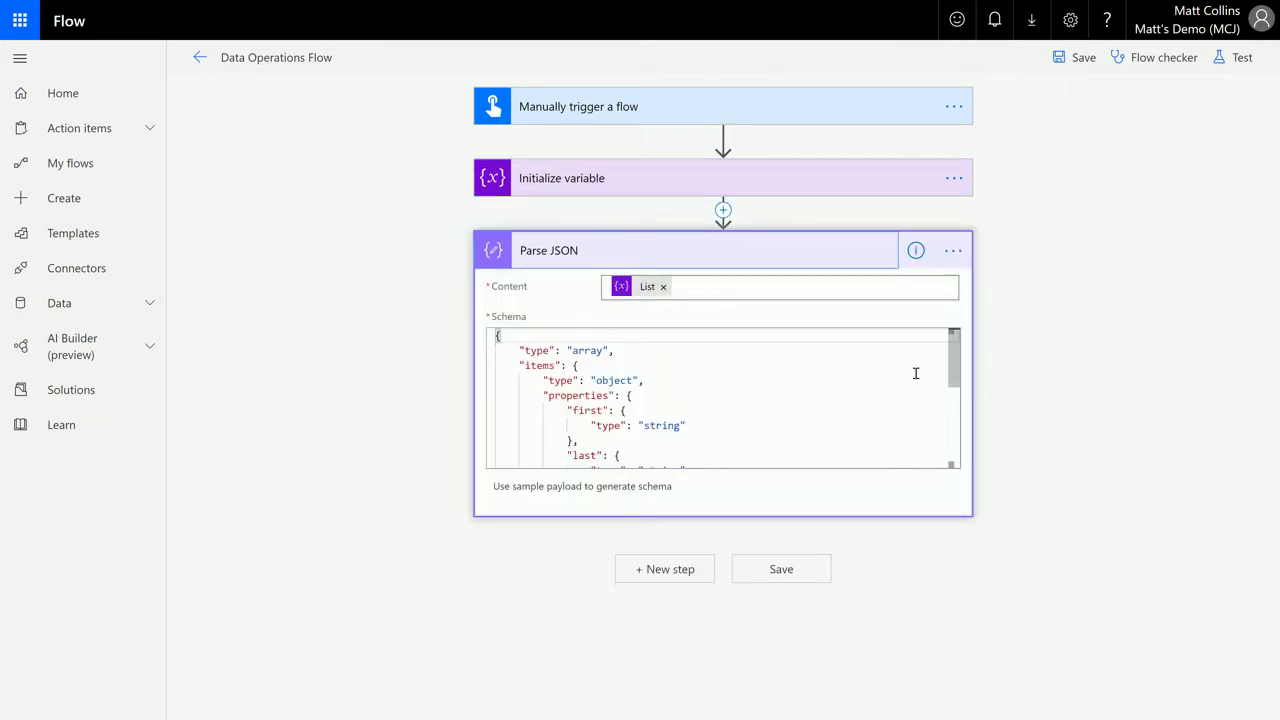
{"action": "mouse_move", "coordinate": [952, 368]}
{"action": "left_mouse_down"}
{"action": "mouse_move", "coordinate": [952, 437]}
{"action": "mouse_move", "coordinate": [949, 353]}
{"action": "left_mouse_up"}
{"action": "left_click", "coordinate": [838, 264]}
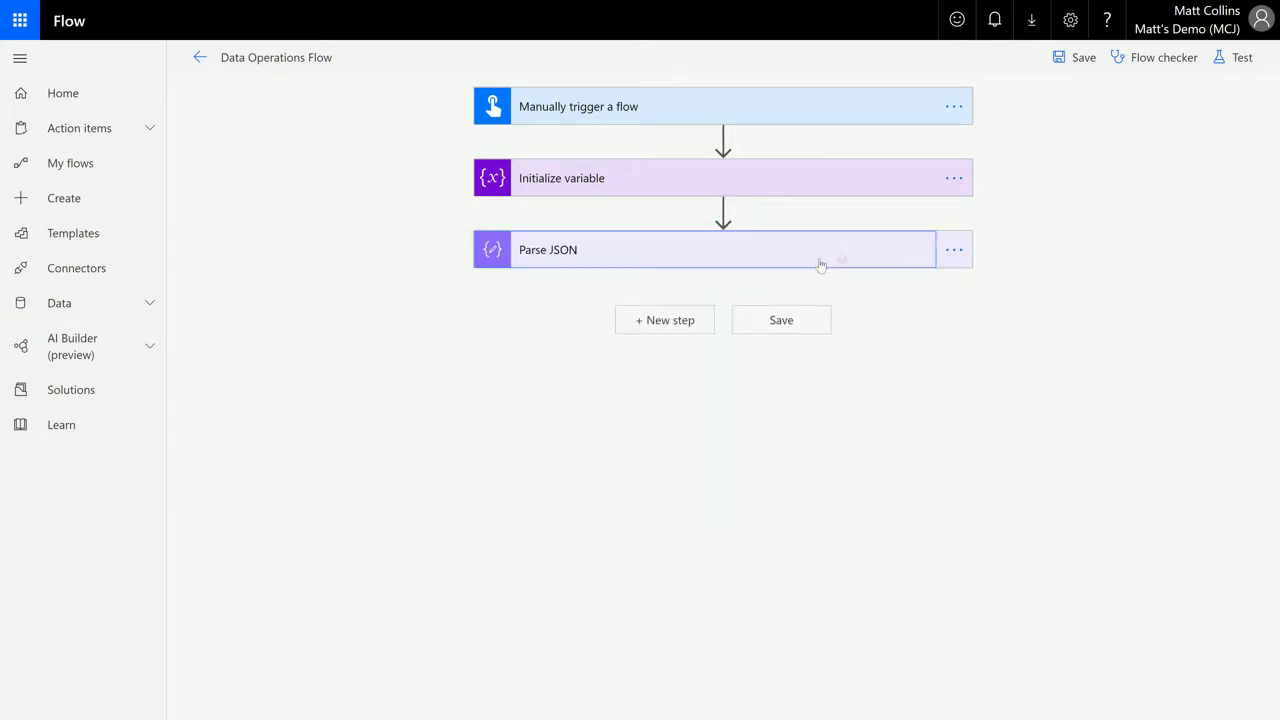
Step: Add a built-in Data Operations Filter array action after Parse JSON
{"action": "left_click", "coordinate": [672, 322]}
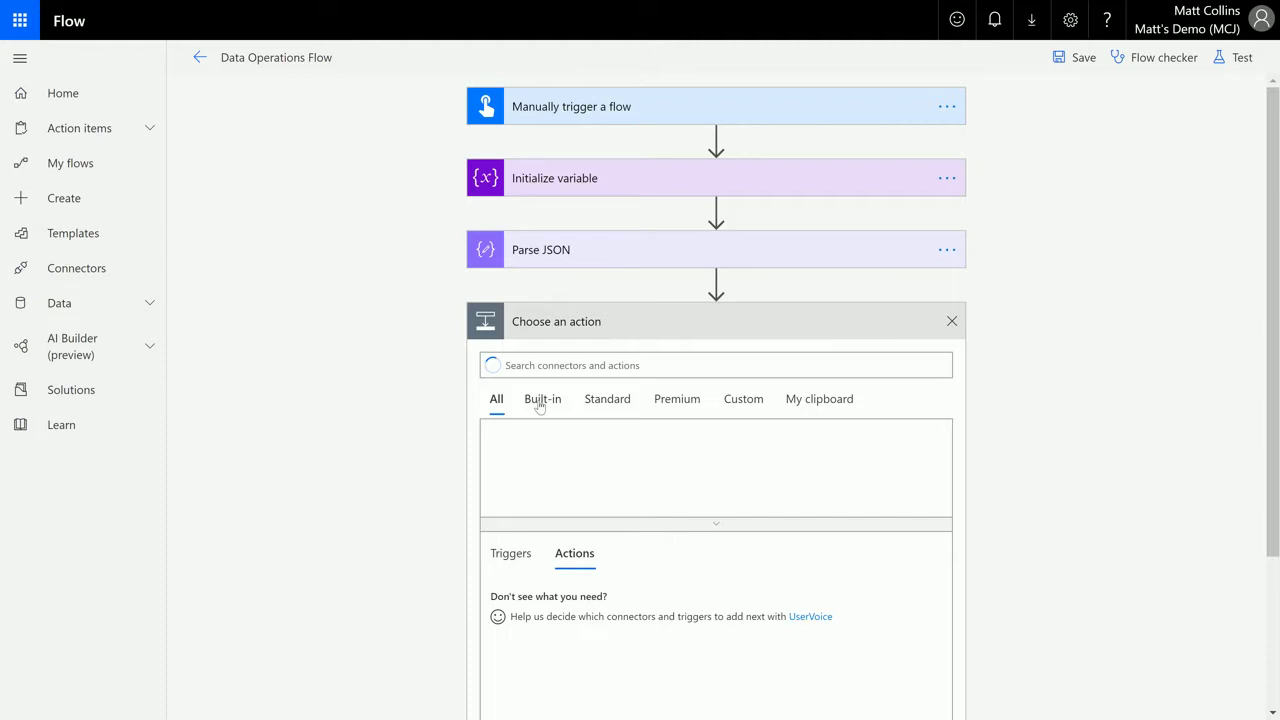
{"action": "left_click", "coordinate": [541, 400]}
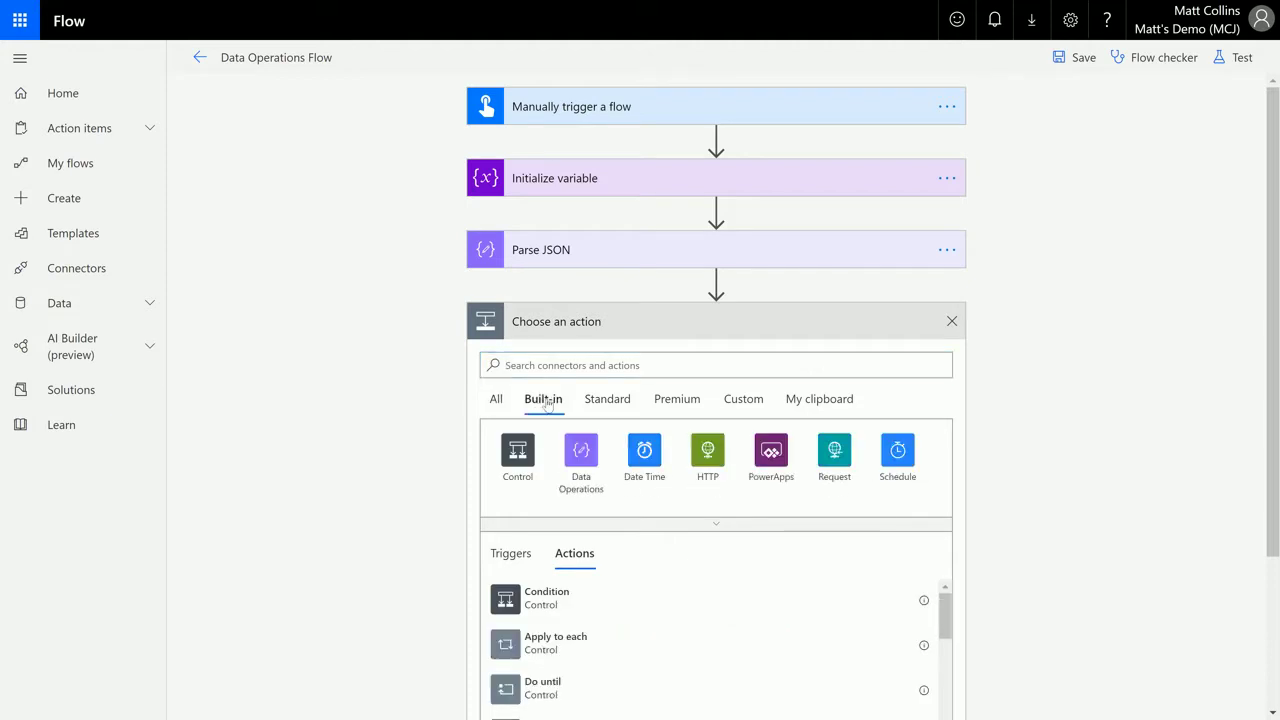
{"action": "left_click", "coordinate": [584, 451]}
{"action": "scroll", "coordinate": [1020, 443], "scroll_direction": "down", "scroll_amount": 1}
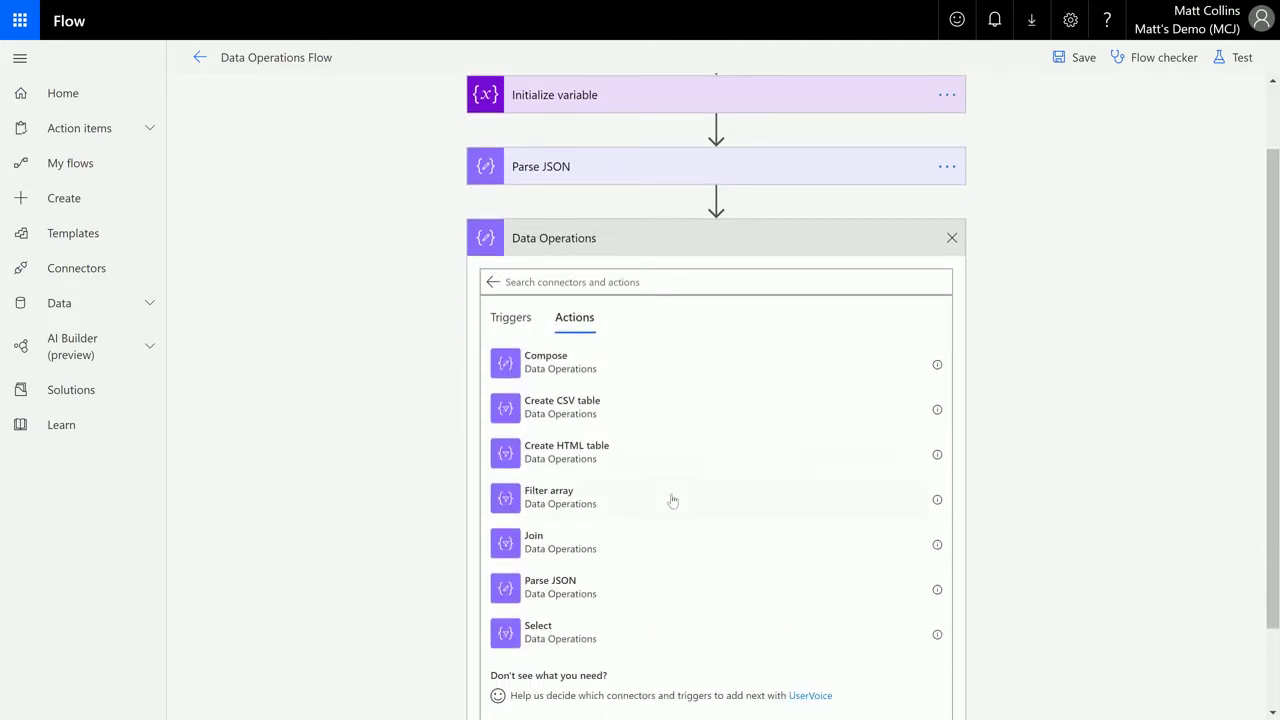
{"action": "left_click", "coordinate": [551, 498]}
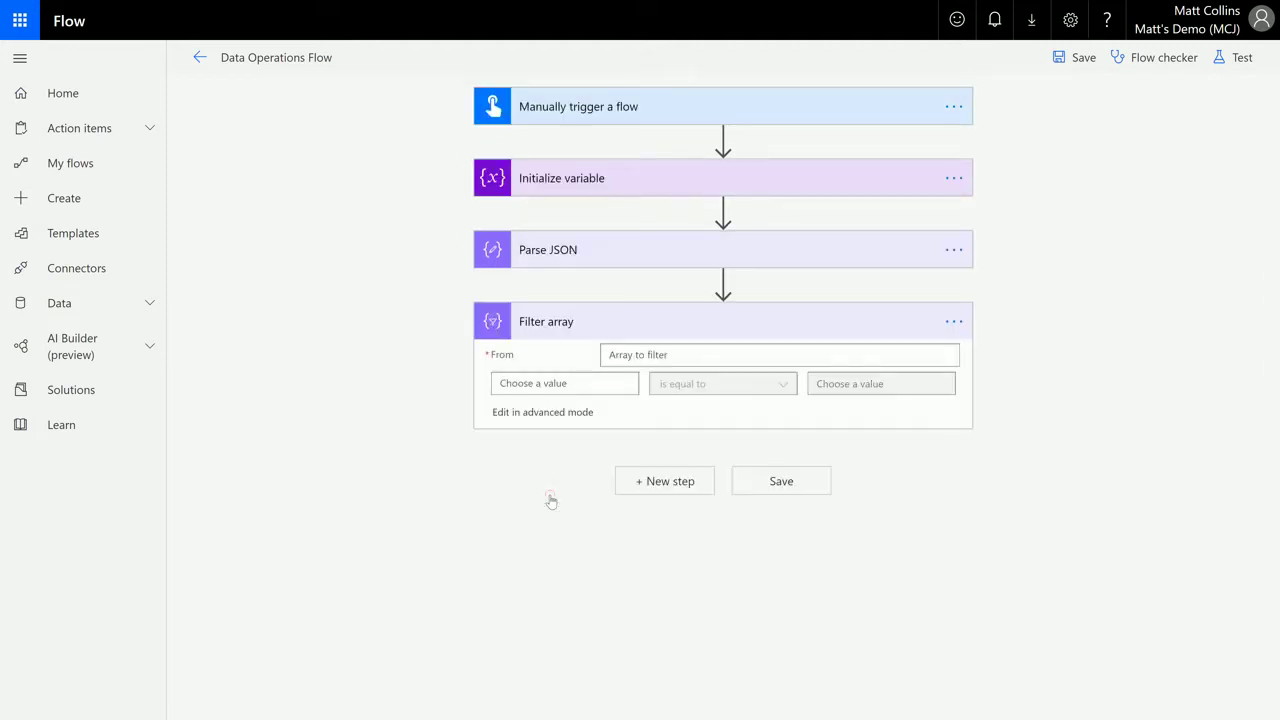
Step: Set the Filter array From input to the Parse JSON Body
{"action": "left_click", "coordinate": [668, 357]}
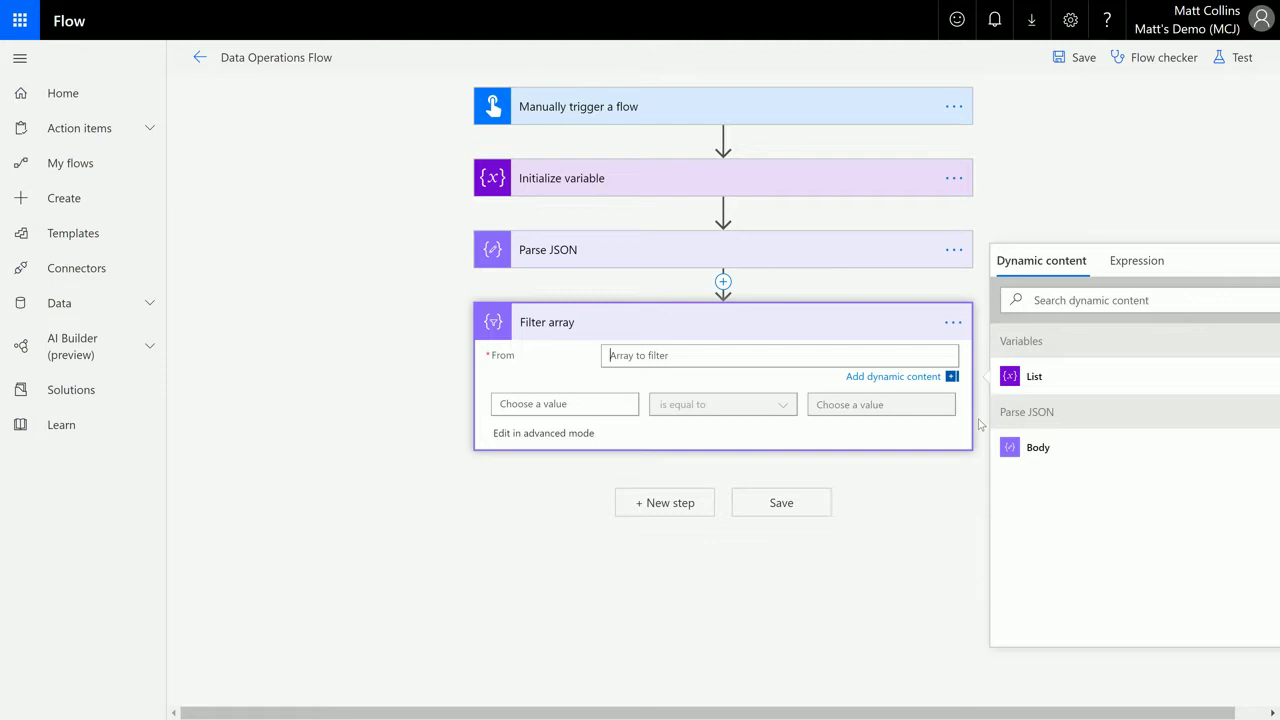
{"action": "left_click", "coordinate": [1045, 449]}
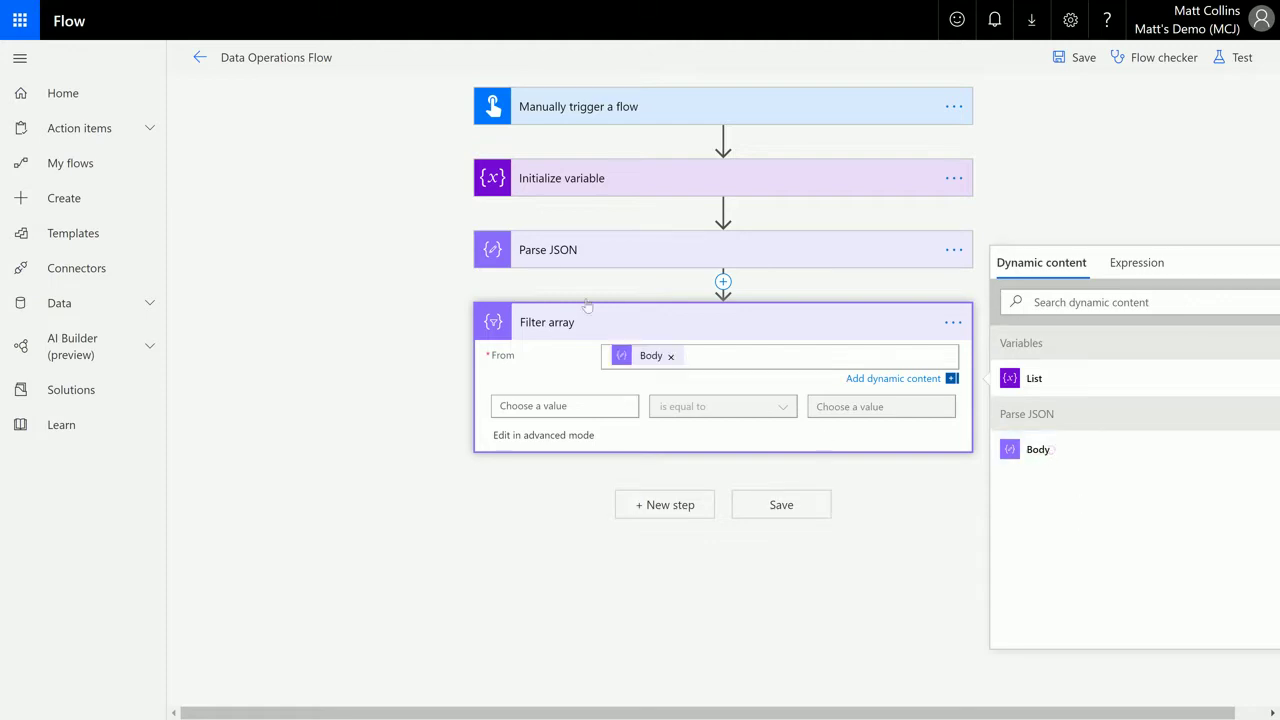
{"action": "left_click", "coordinate": [745, 258]}
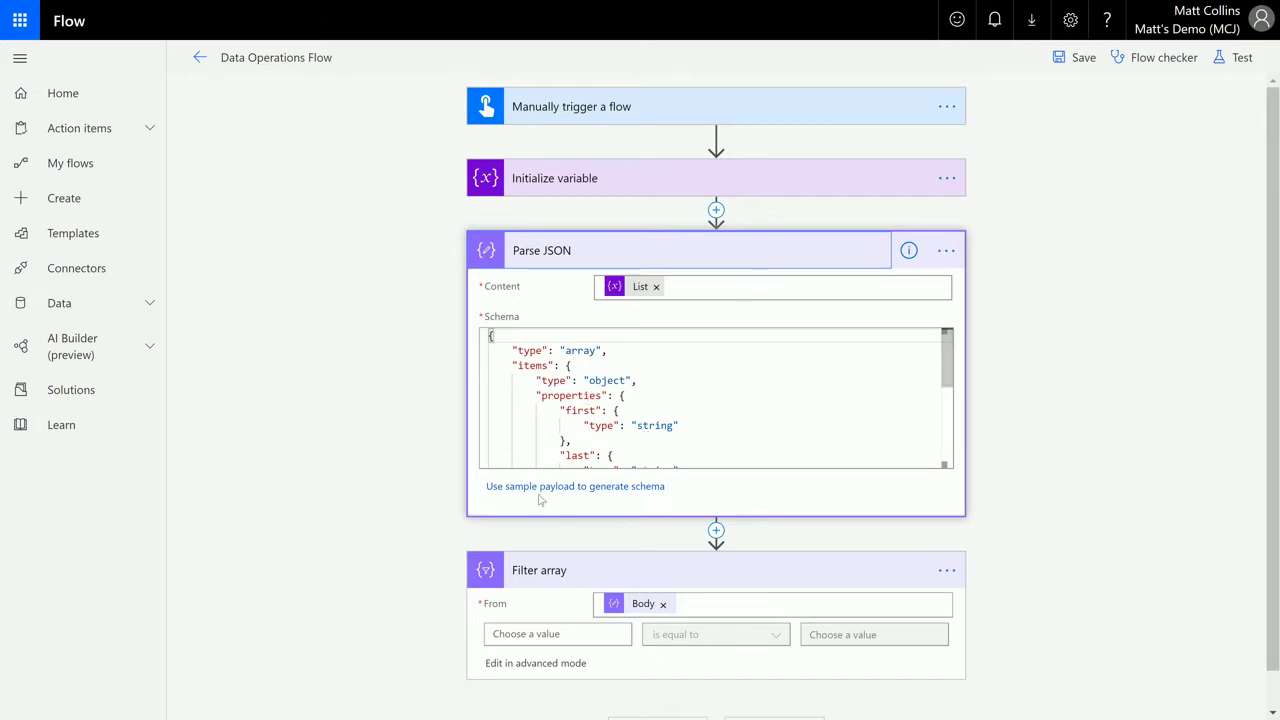
Step: Set the filter condition's left value to the dynamic 'first' field
{"action": "left_click", "coordinate": [721, 259]}
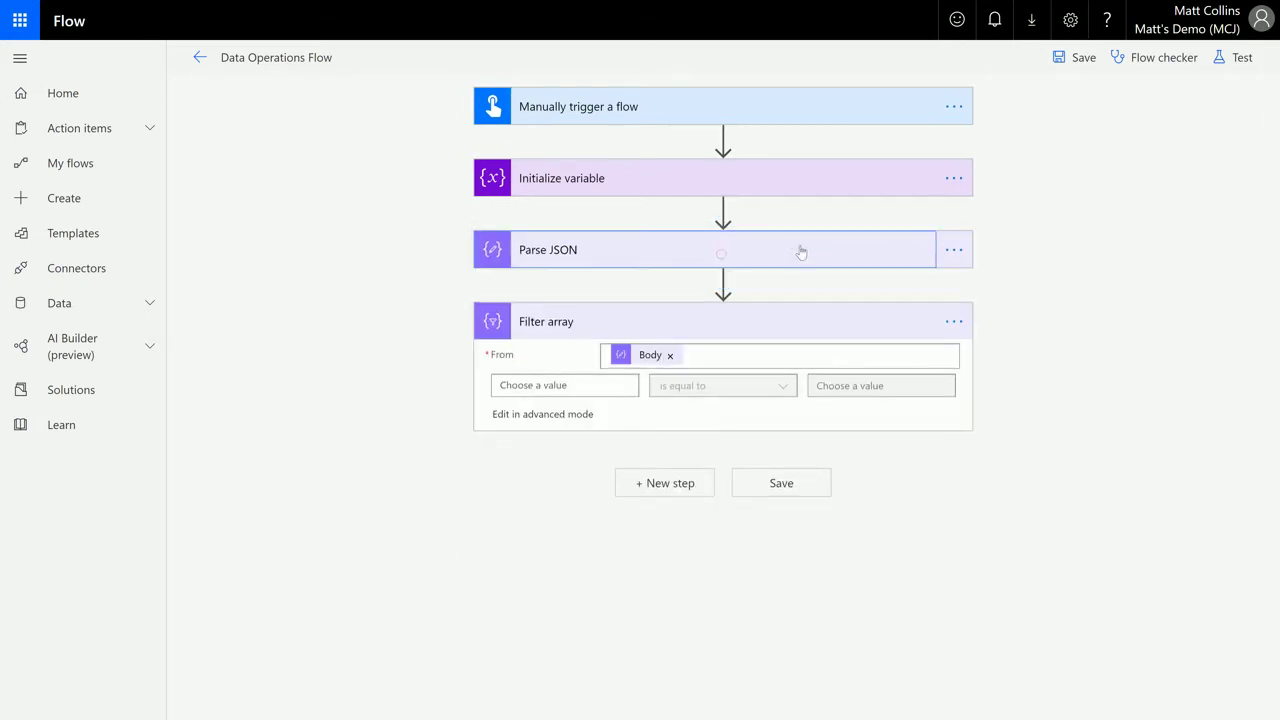
{"action": "left_click", "coordinate": [575, 385]}
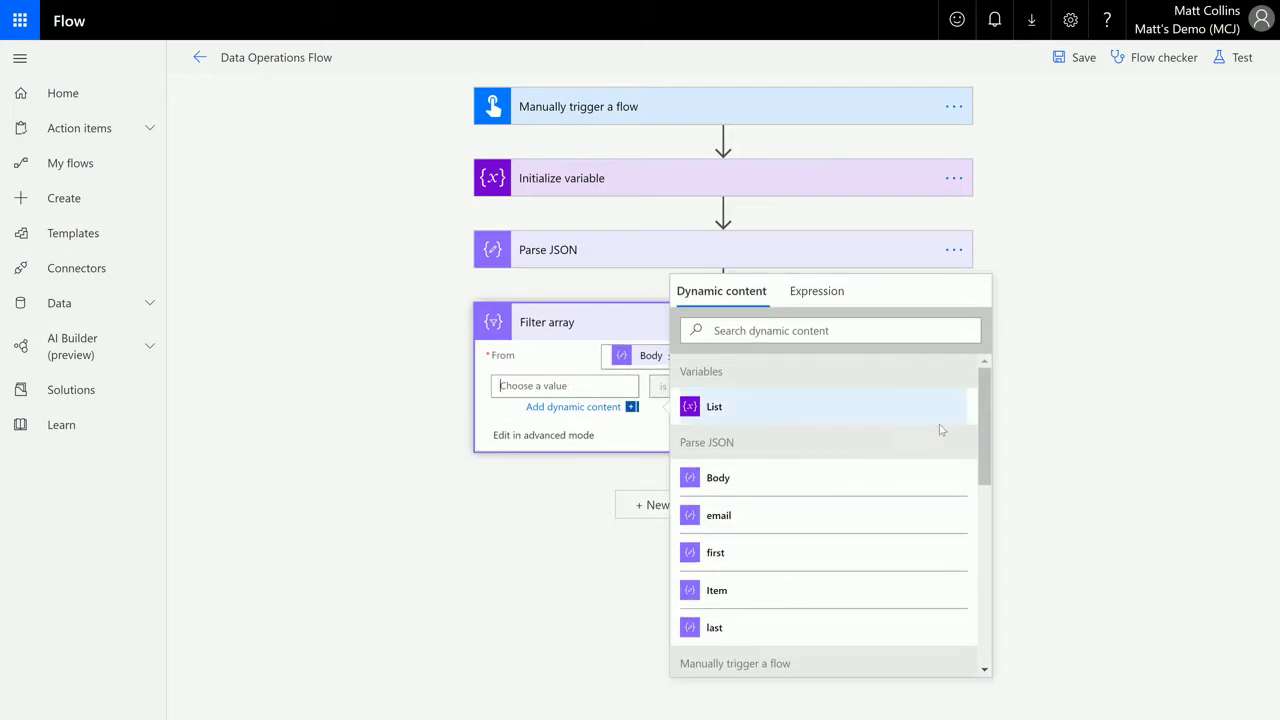
{"action": "left_click_drag", "start_coordinate": [979, 415], "coordinate": [979, 431]}
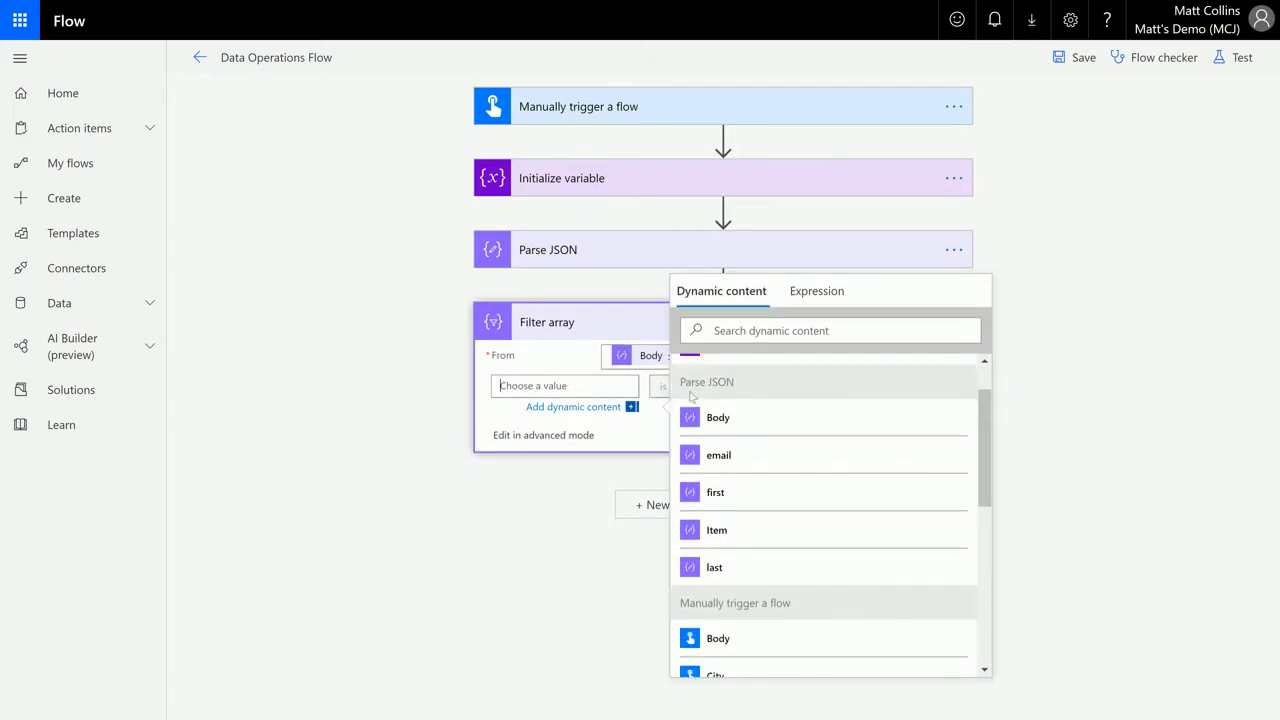
{"action": "left_click", "coordinate": [757, 508]}
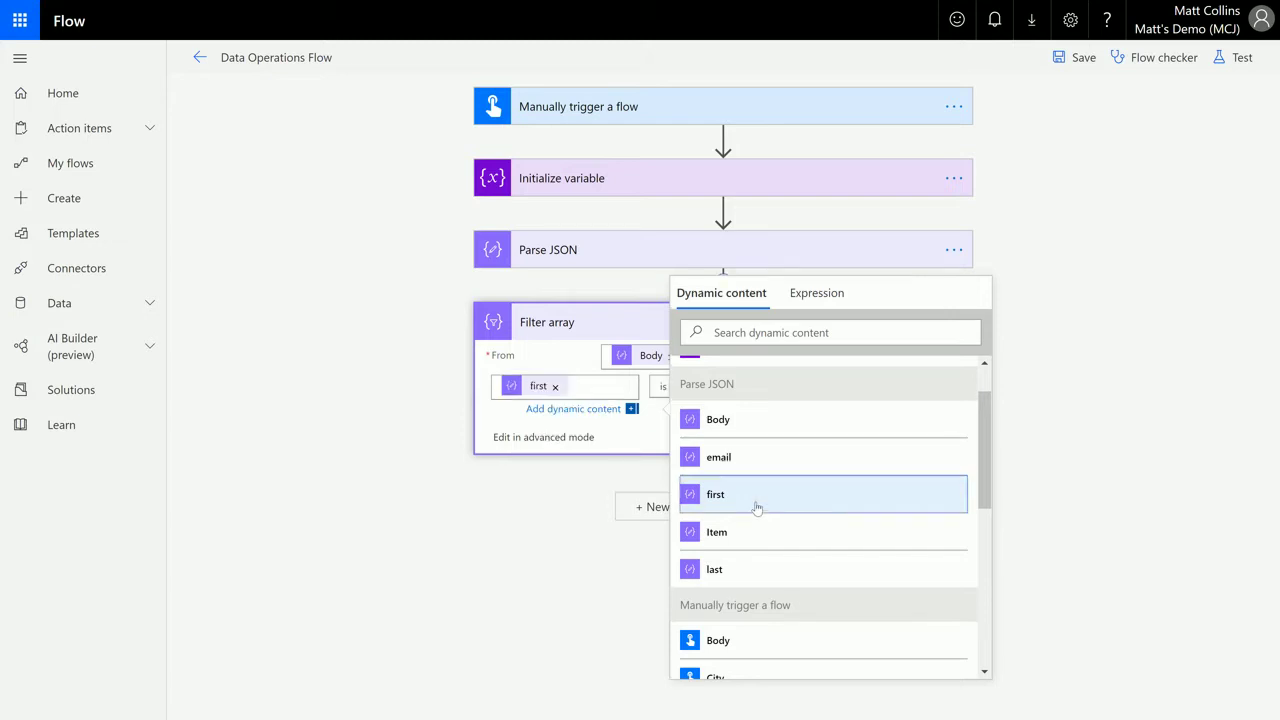
{"action": "left_click", "coordinate": [540, 564]}
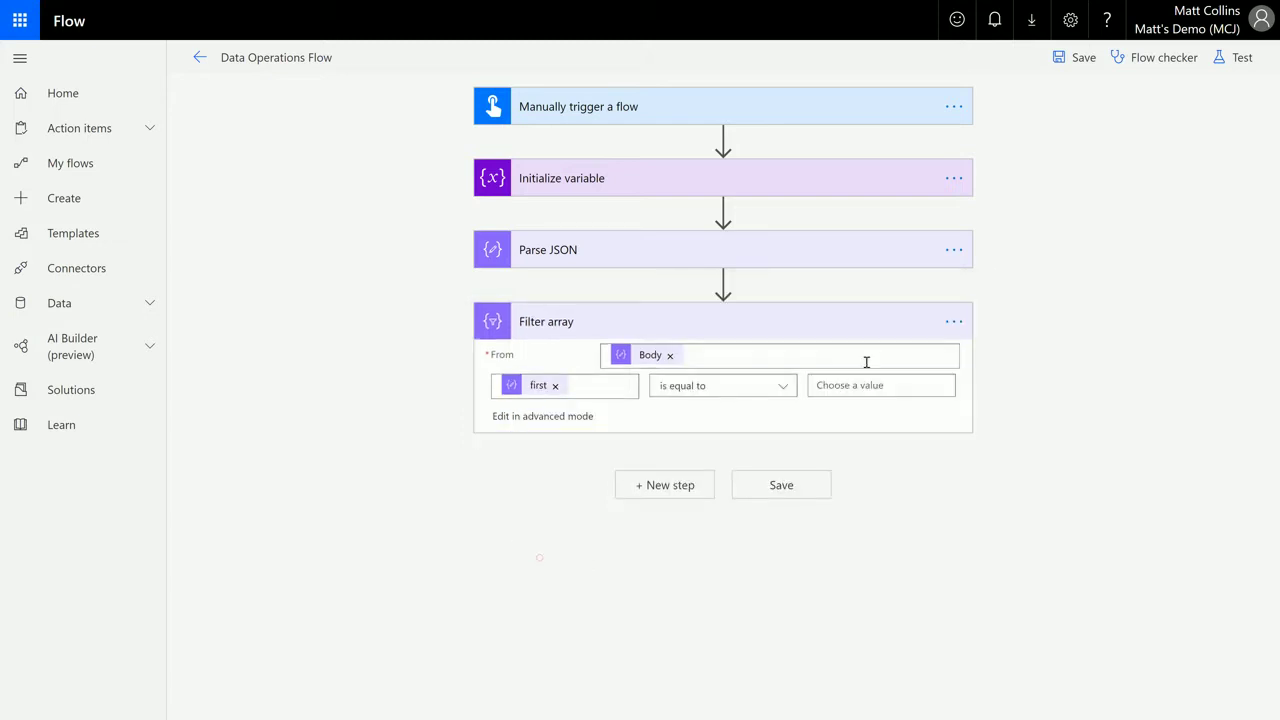
Step: Enter 'Dean' as the value to compare against and show the operator choices
{"action": "left_click", "coordinate": [792, 184]}
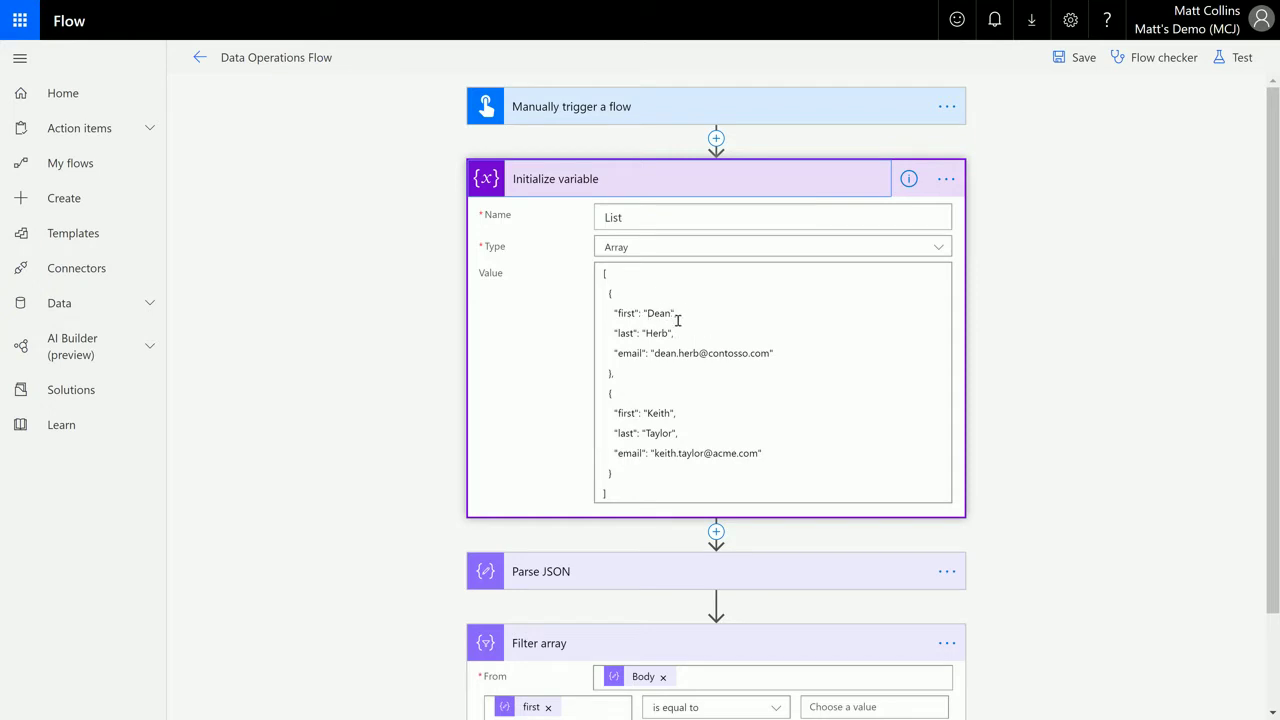
{"action": "left_click", "coordinate": [751, 190]}
{"action": "left_click", "coordinate": [860, 385]}
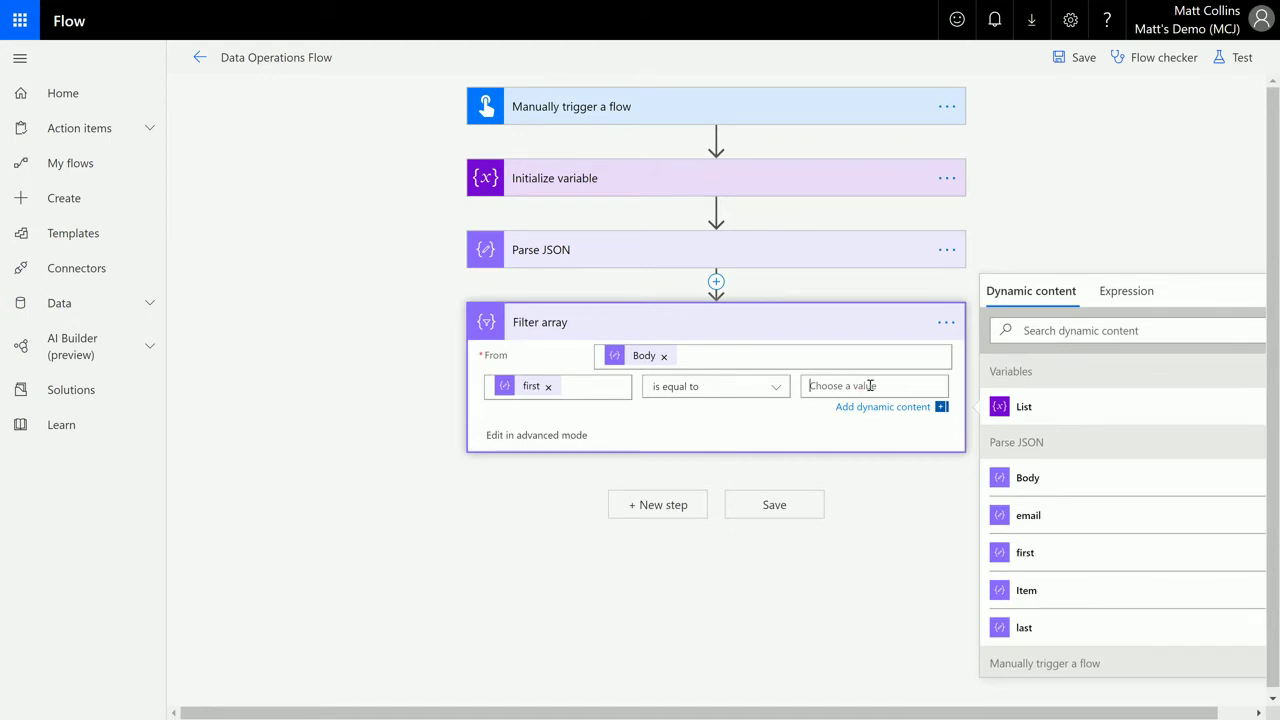
{"action": "type", "text": "Dean"}
{"action": "left_click", "coordinate": [776, 392]}
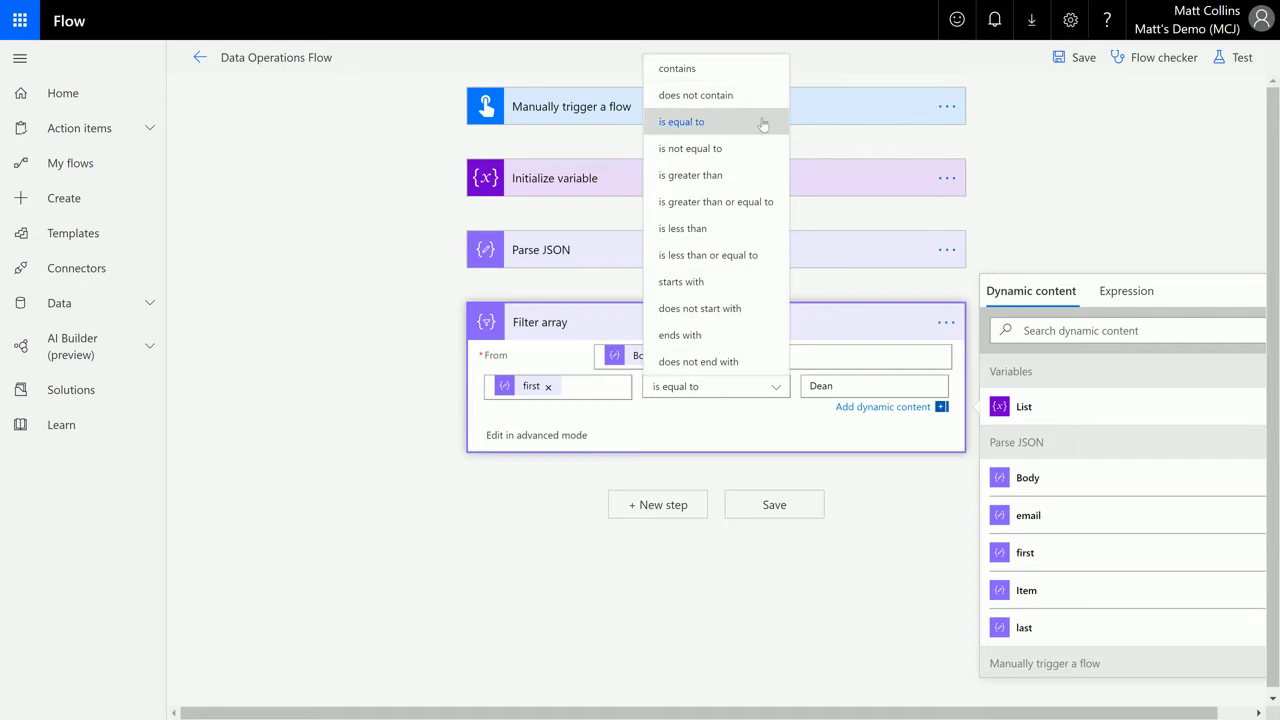
Step: Keep 'is equal to' as the operator, save the flow, and run a manual test
{"action": "left_click", "coordinate": [894, 520]}
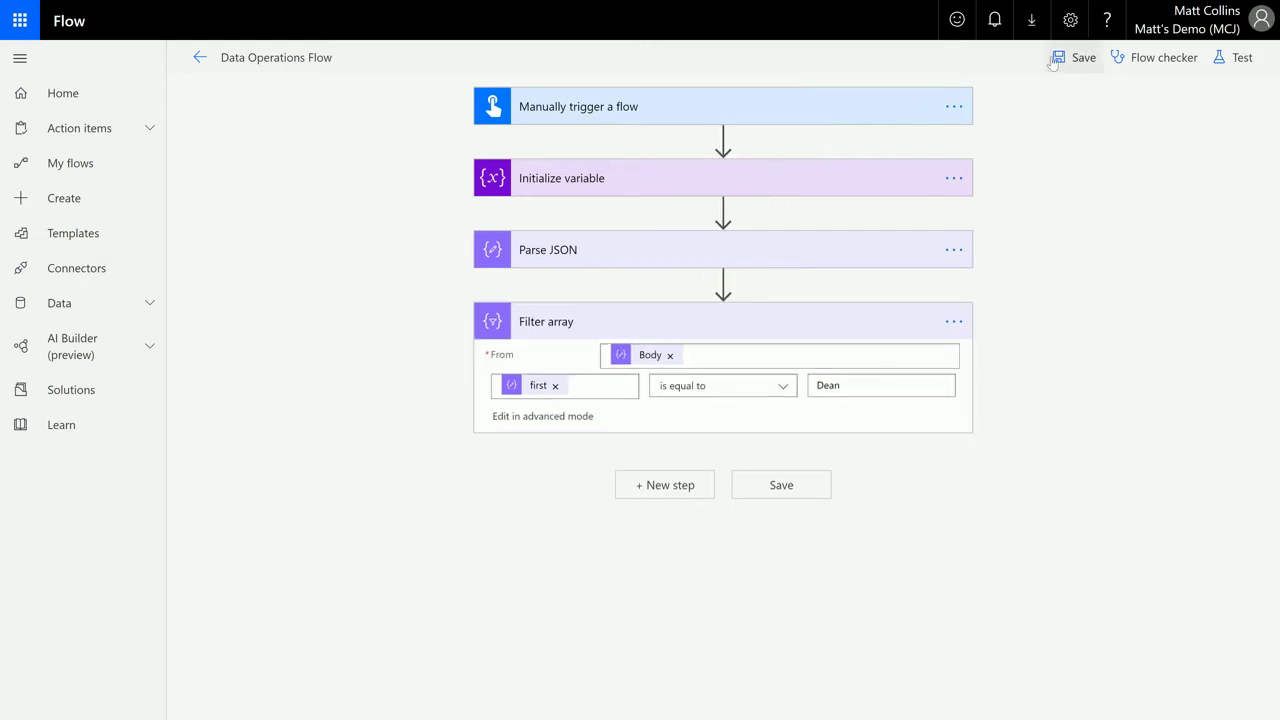
{"action": "left_click", "coordinate": [1086, 62]}
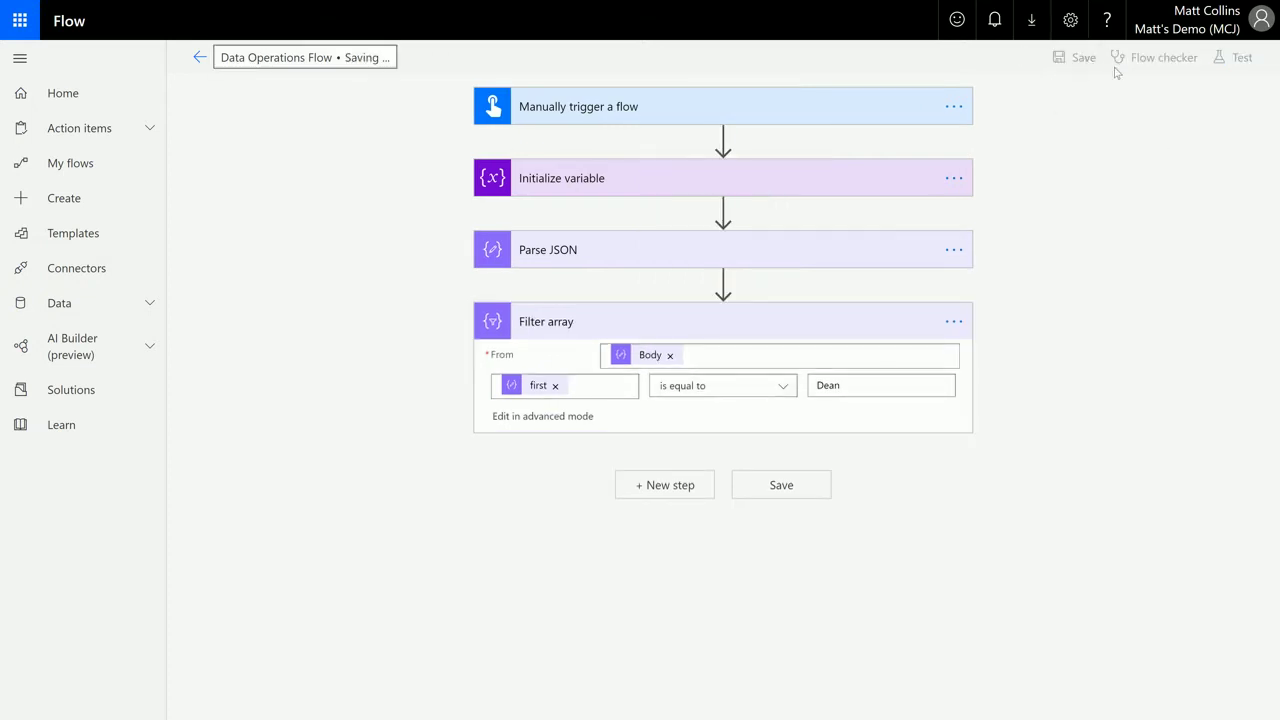
{"action": "left_click", "coordinate": [1241, 60]}
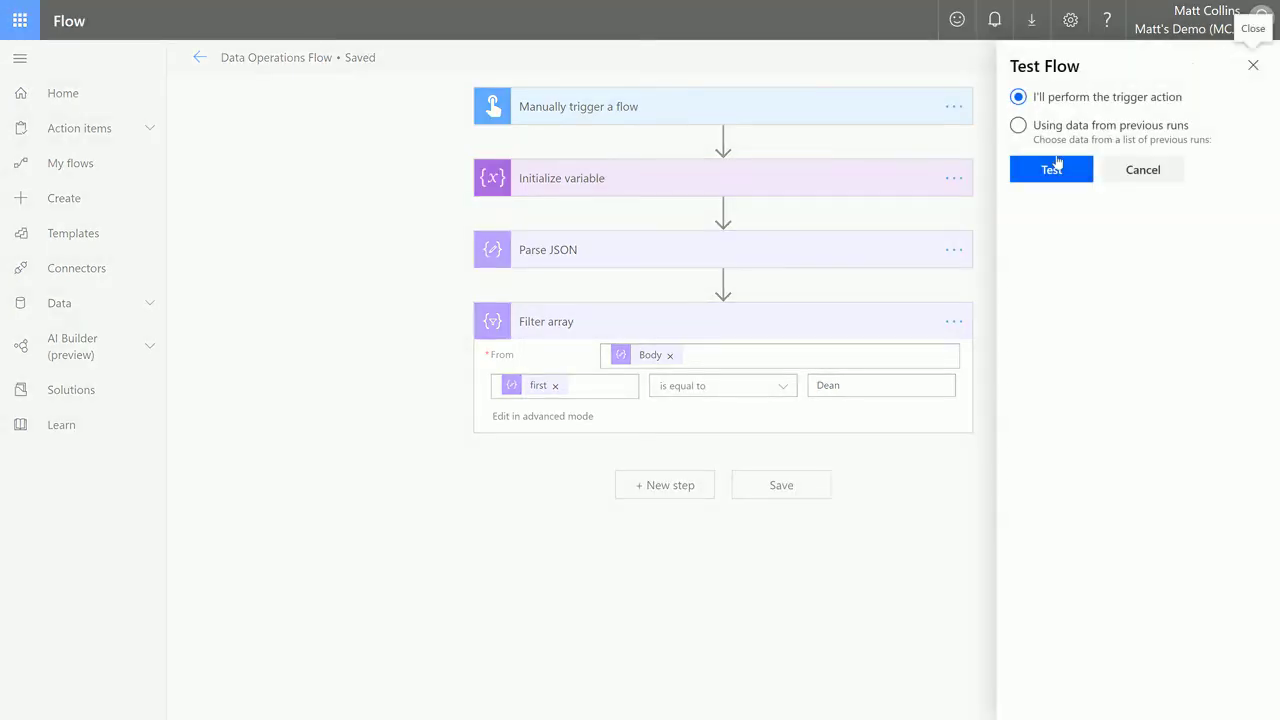
{"action": "left_click", "coordinate": [1066, 173]}
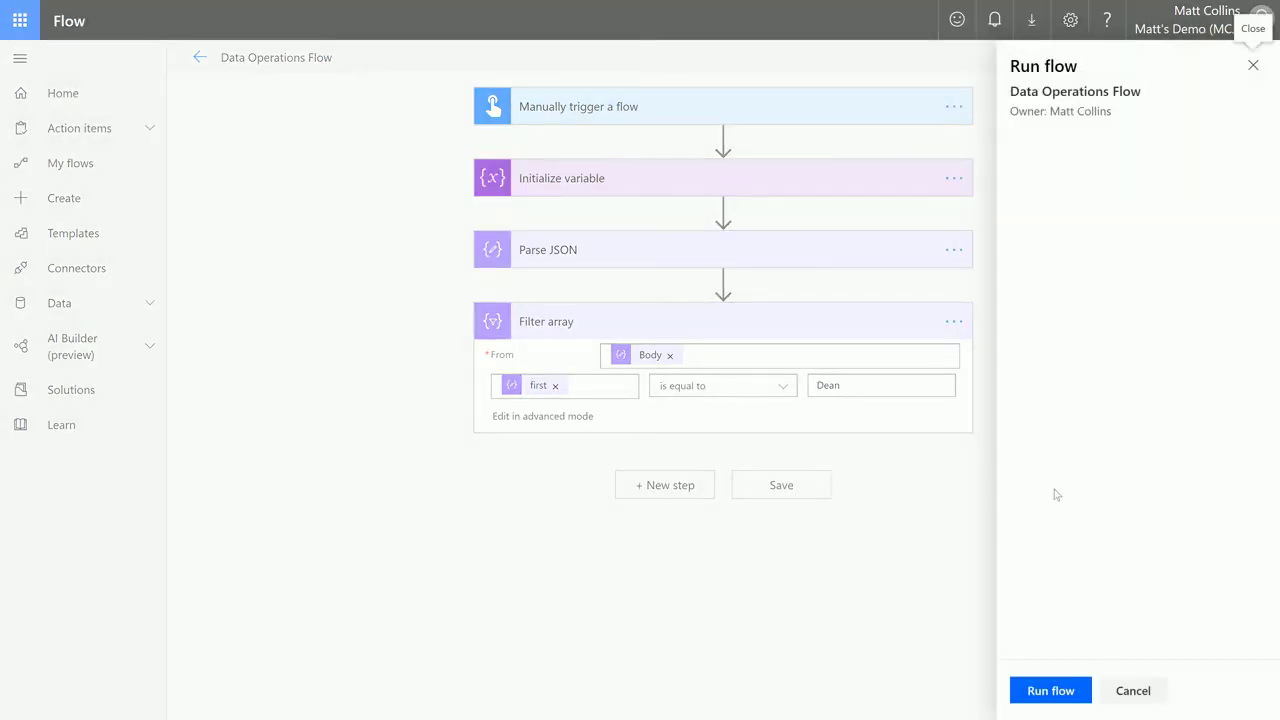
{"action": "left_click", "coordinate": [1072, 686]}
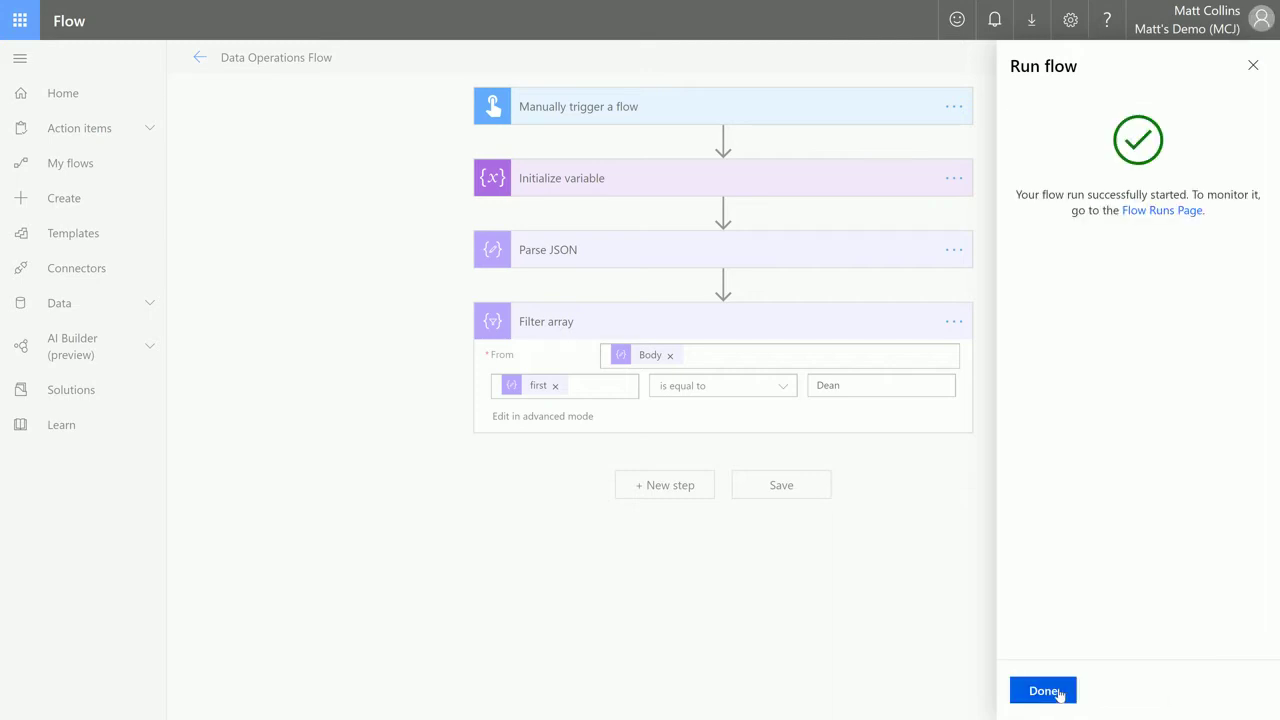
{"action": "left_click", "coordinate": [1068, 689]}
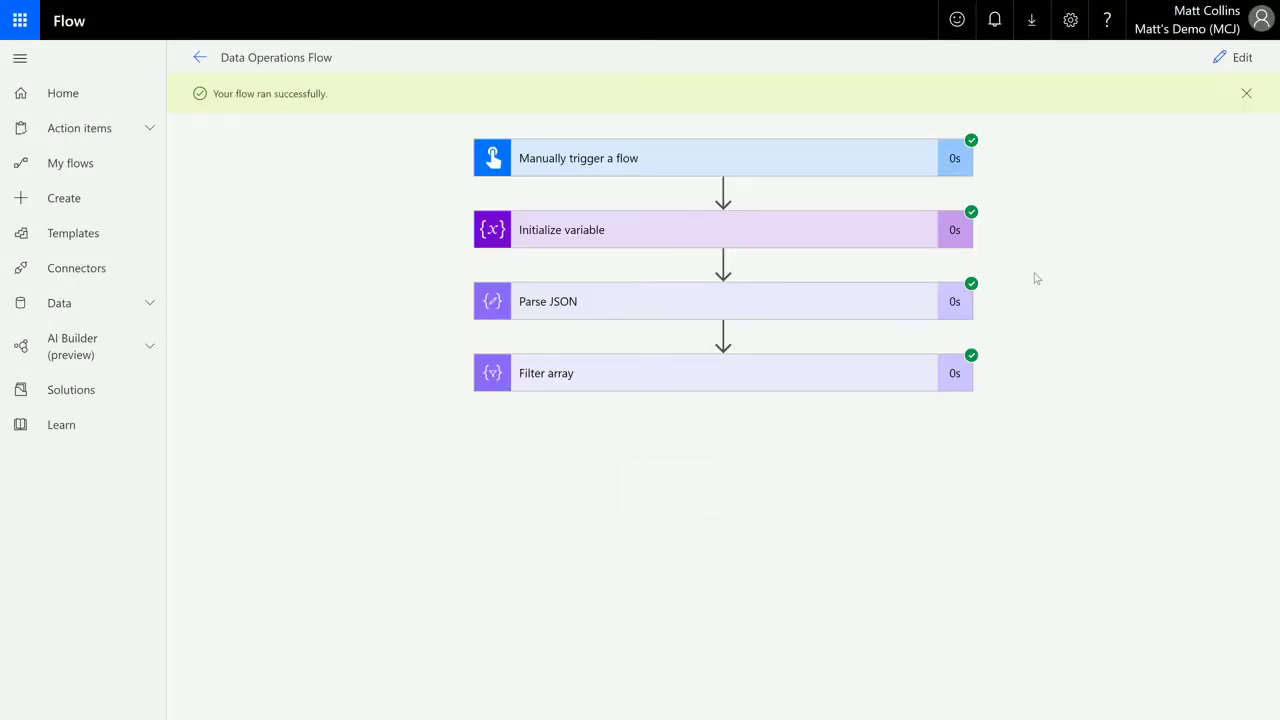
Step: Inspect the Filter array run results: two input records, only the Dean record output
{"action": "left_click", "coordinate": [706, 377]}
{"action": "scroll", "coordinate": [1046, 314], "scroll_direction": "down", "scroll_amount": 3}
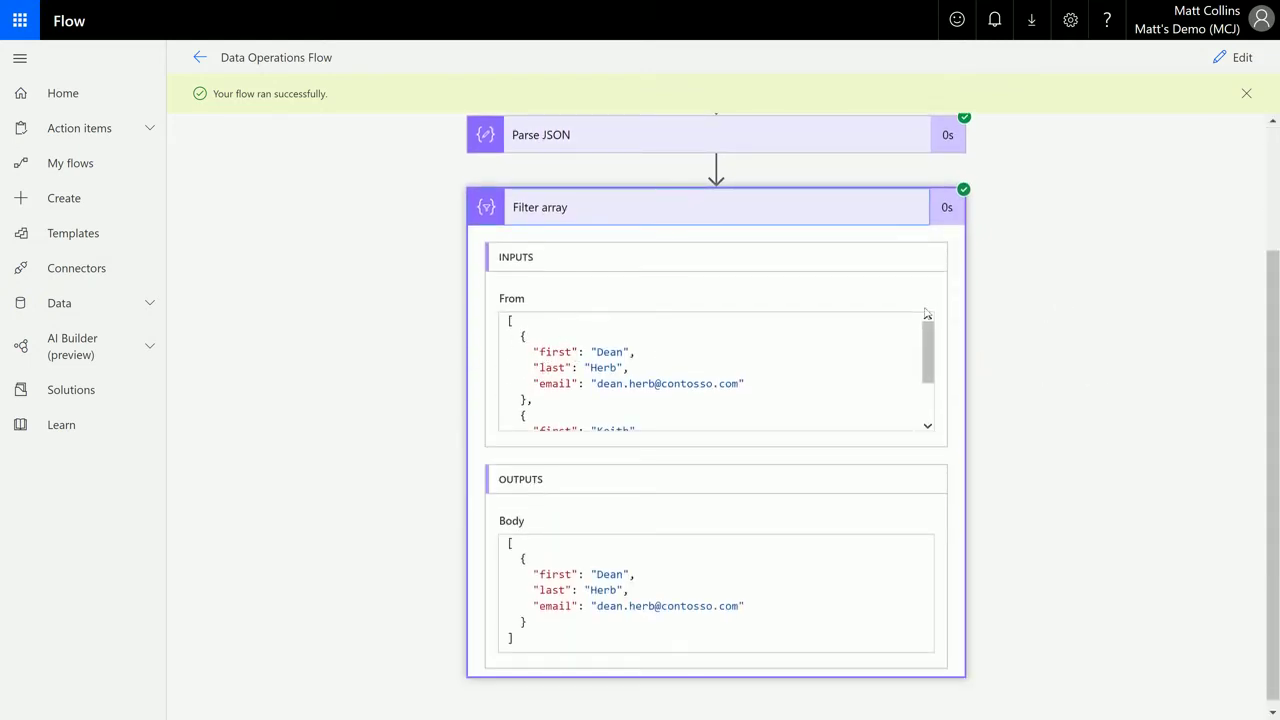
{"action": "mouse_move", "coordinate": [929, 346]}
{"action": "left_mouse_down"}
{"action": "mouse_move", "coordinate": [929, 394]}
{"action": "mouse_move", "coordinate": [929, 346]}
{"action": "left_mouse_up"}
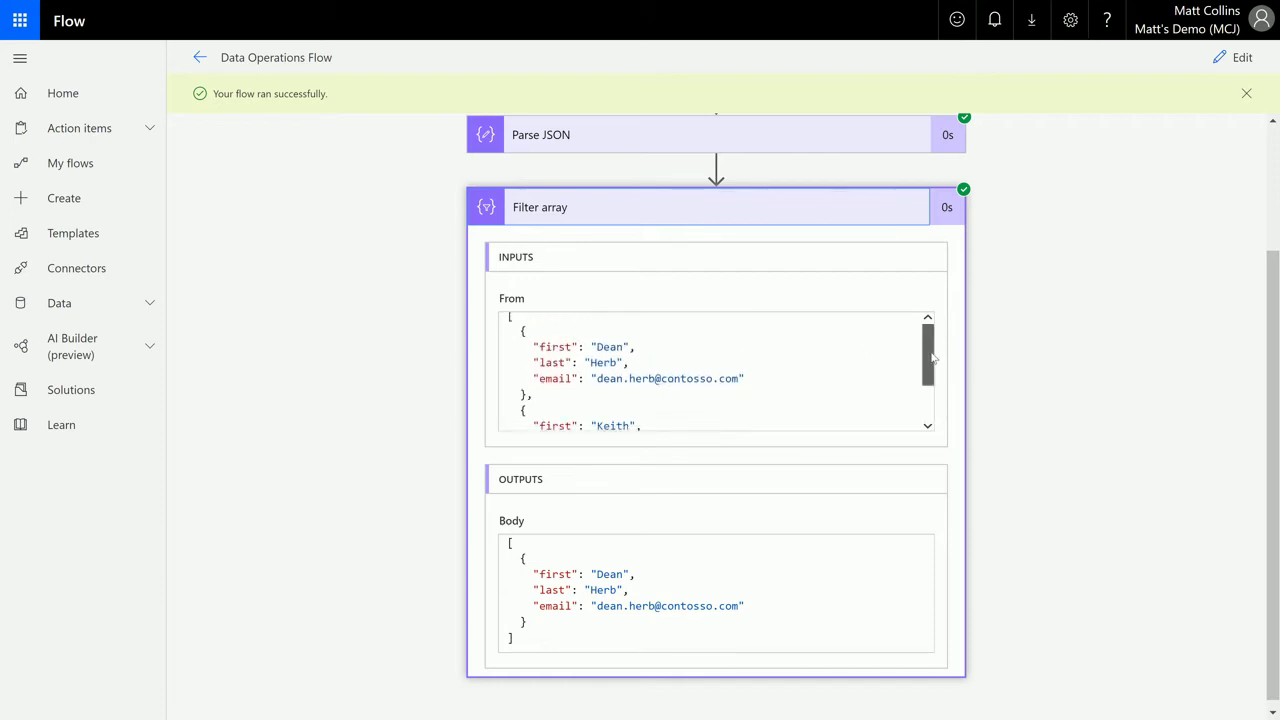
{"action": "scroll", "coordinate": [632, 336], "scroll_direction": "down", "scroll_amount": 1}
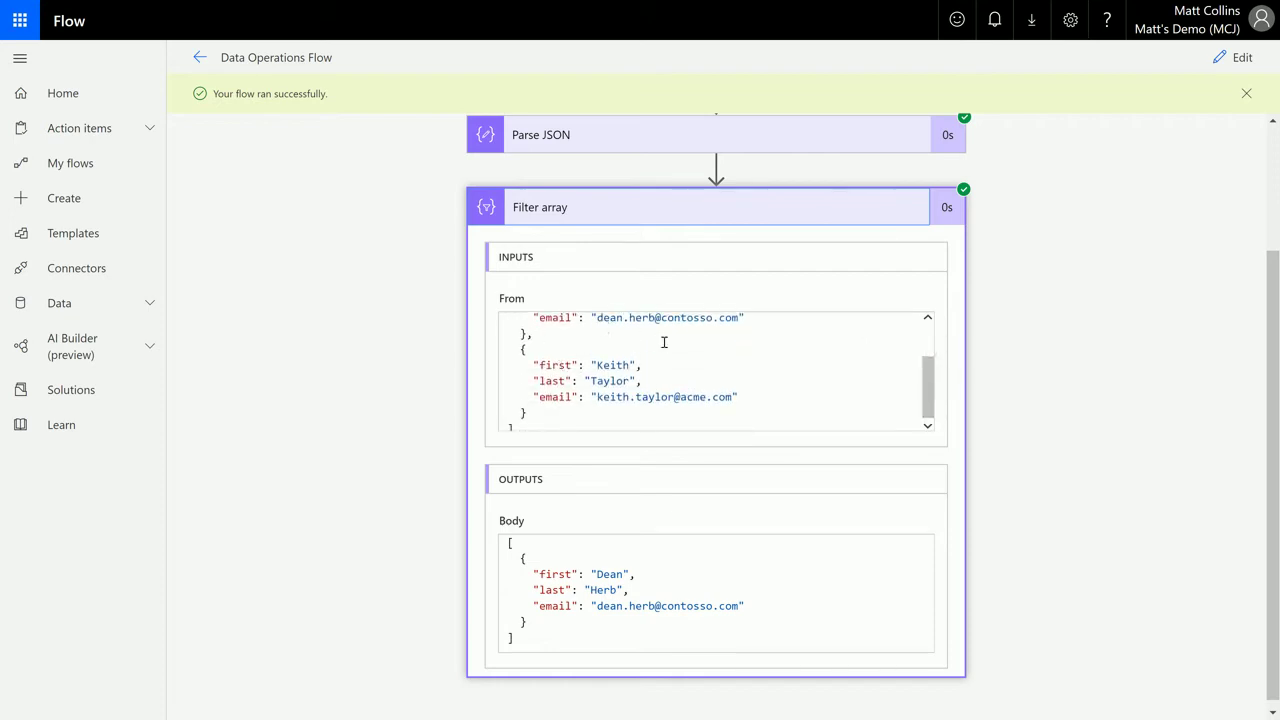
{"action": "scroll", "coordinate": [1000, 335], "scroll_direction": "down", "scroll_amount": 1}
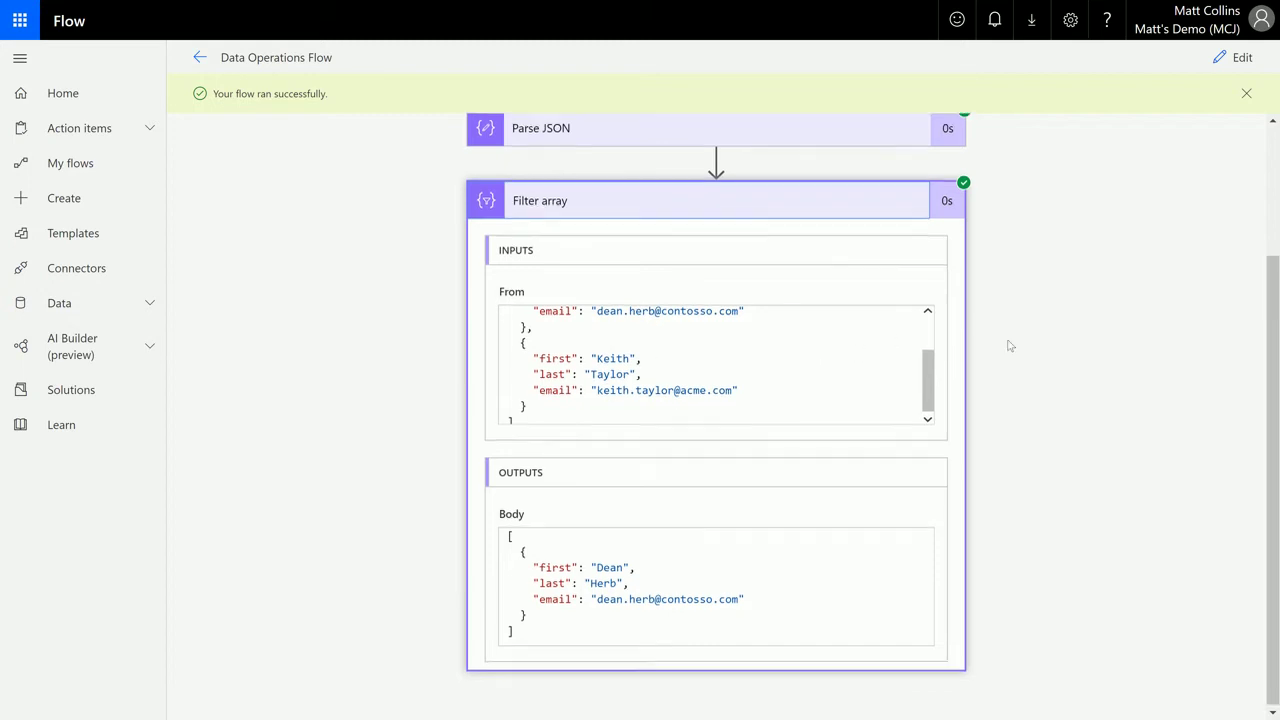